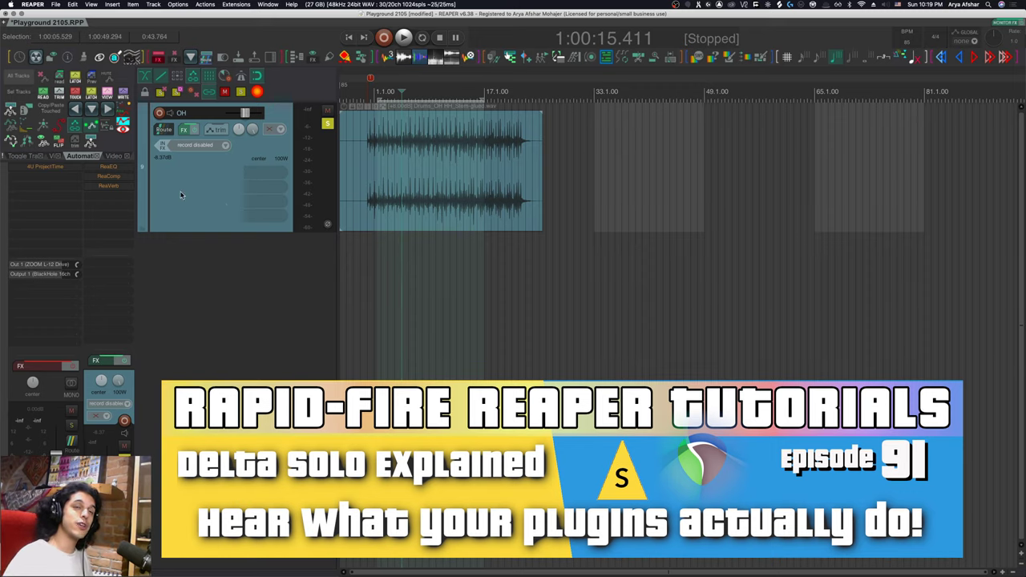
Select the OH overheads track in the project
{"action": "left_click", "coordinate": [225, 188]}
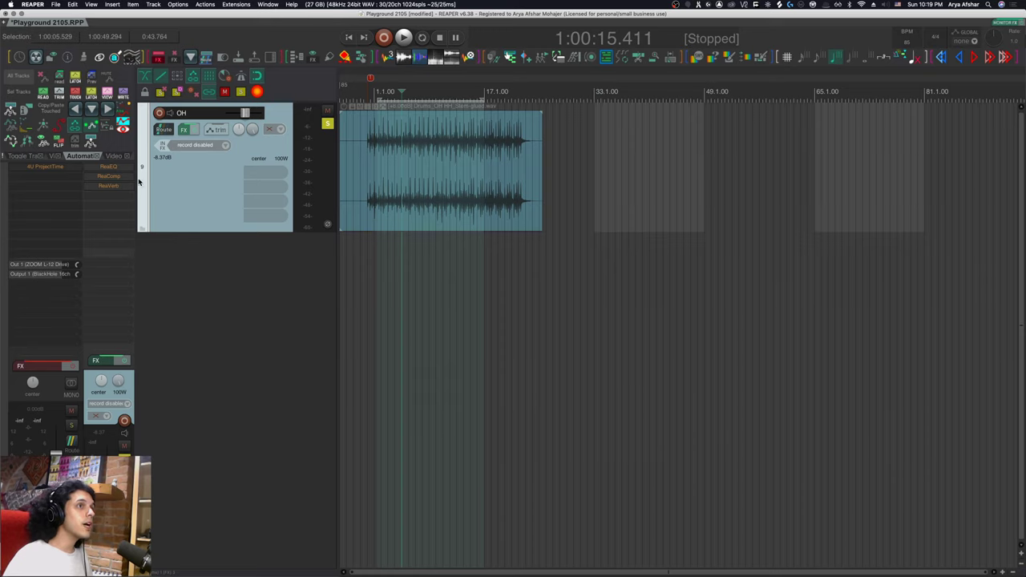
Open ReaComp on the OH track and pull its ratio down to 1:1
{"action": "left_click", "coordinate": [110, 176]}
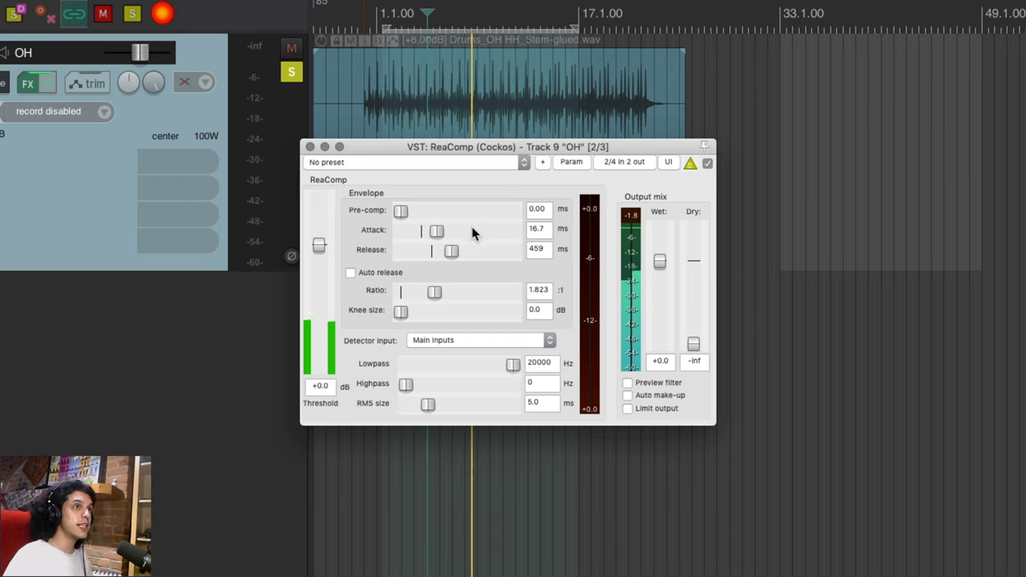
{"action": "left_click_drag", "start_coordinate": [434, 291], "coordinate": [398, 281]}
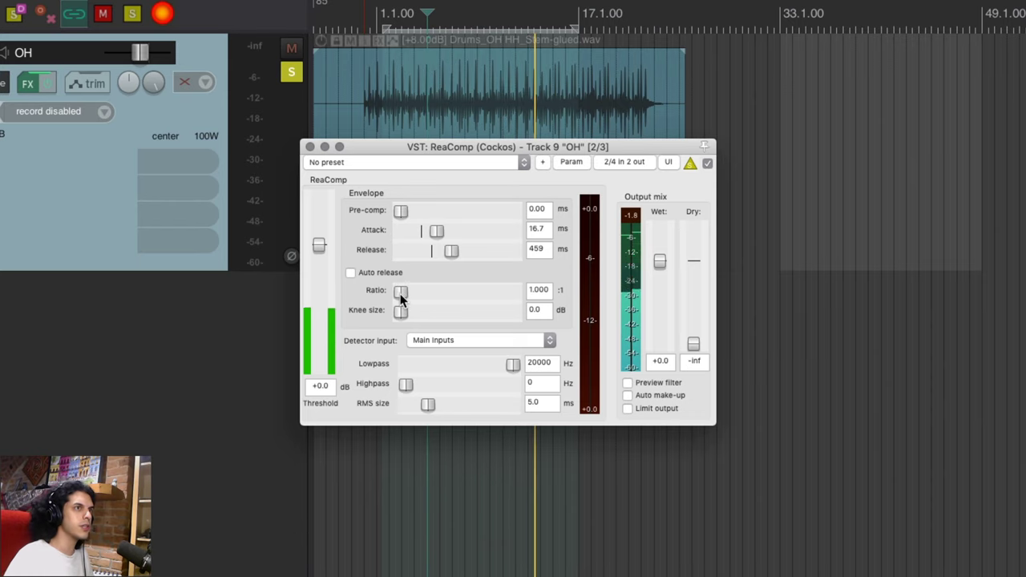
Set ReaComp to 2.16:1 and lower the threshold past -12.4 and -20.5 dB while listening
{"action": "left_click_drag", "start_coordinate": [405, 293], "coordinate": [436, 292]}
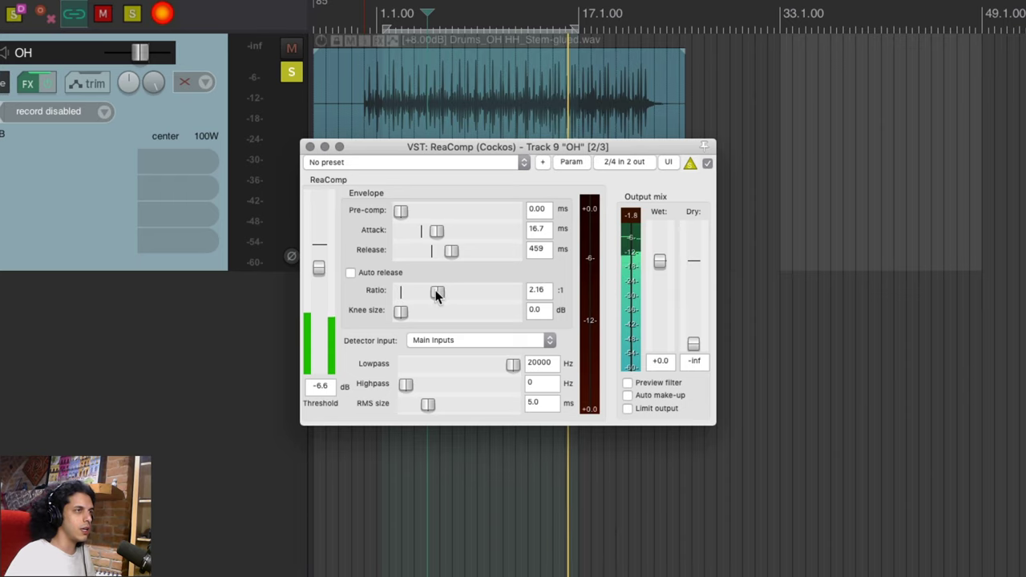
{"action": "left_click_drag", "start_coordinate": [325, 271], "coordinate": [323, 306]}
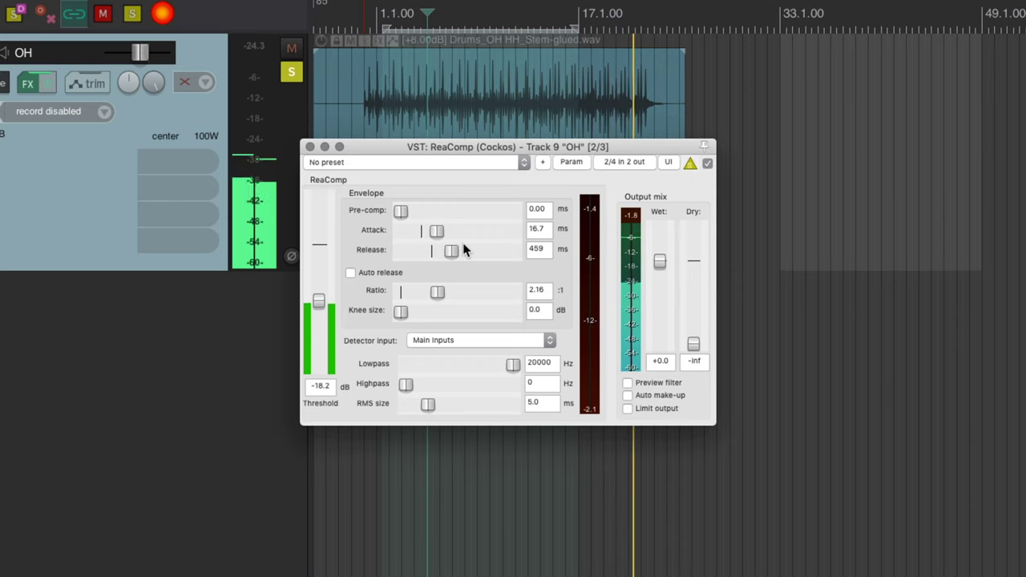
{"action": "key", "text": "space"}
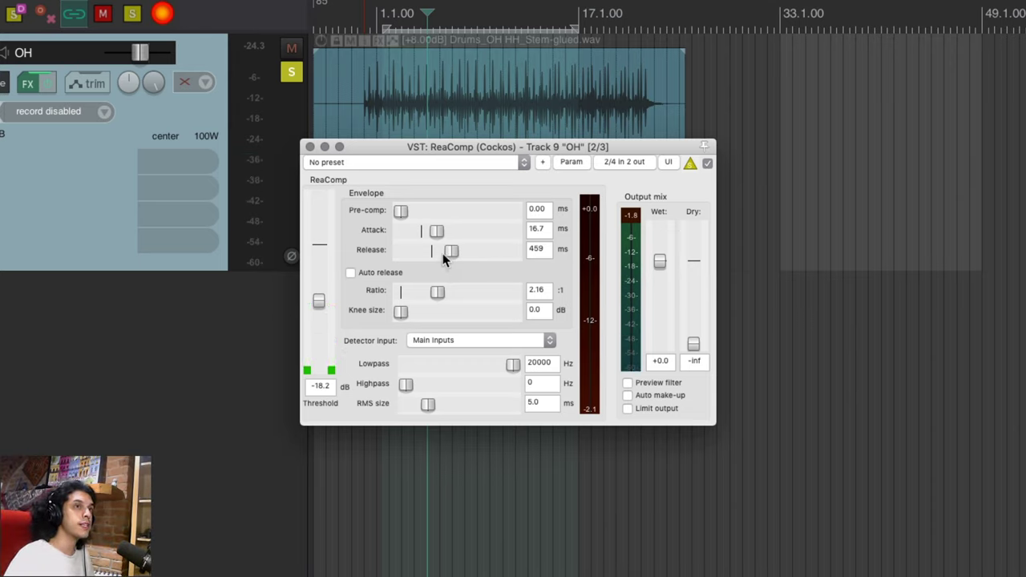
{"action": "key", "text": "space"}
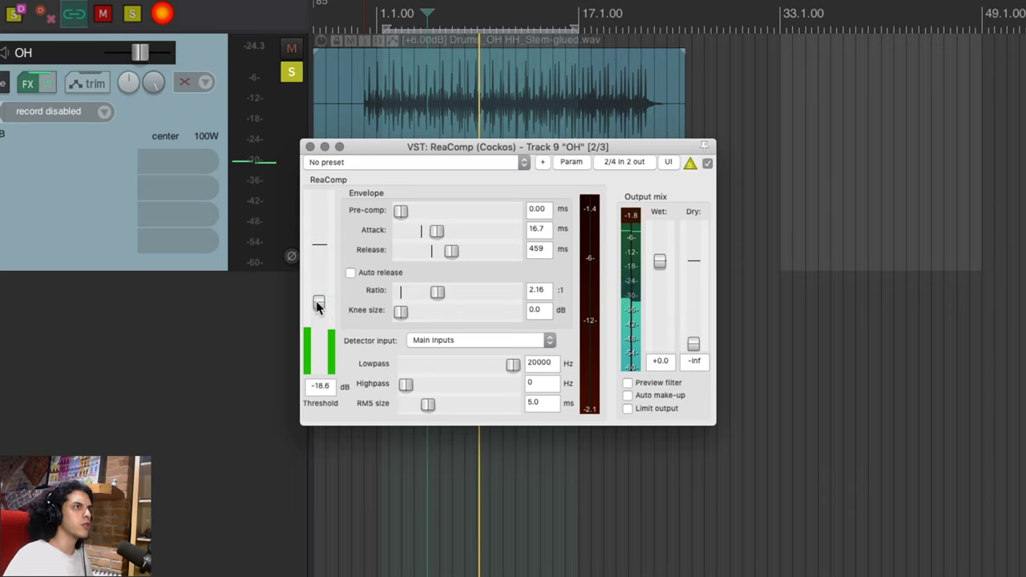
{"action": "left_click_drag", "start_coordinate": [317, 304], "coordinate": [318, 330]}
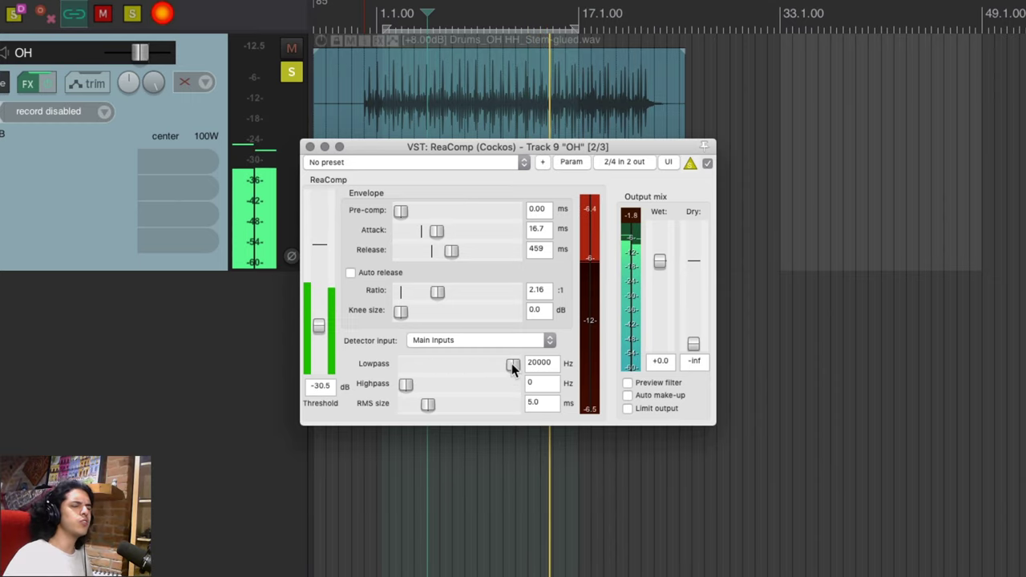
Lower ReaComp's detector lowpass to about 3562 Hz and ease the ratio slightly below 2.16:1
{"action": "left_click_drag", "start_coordinate": [511, 363], "coordinate": [470, 365]}
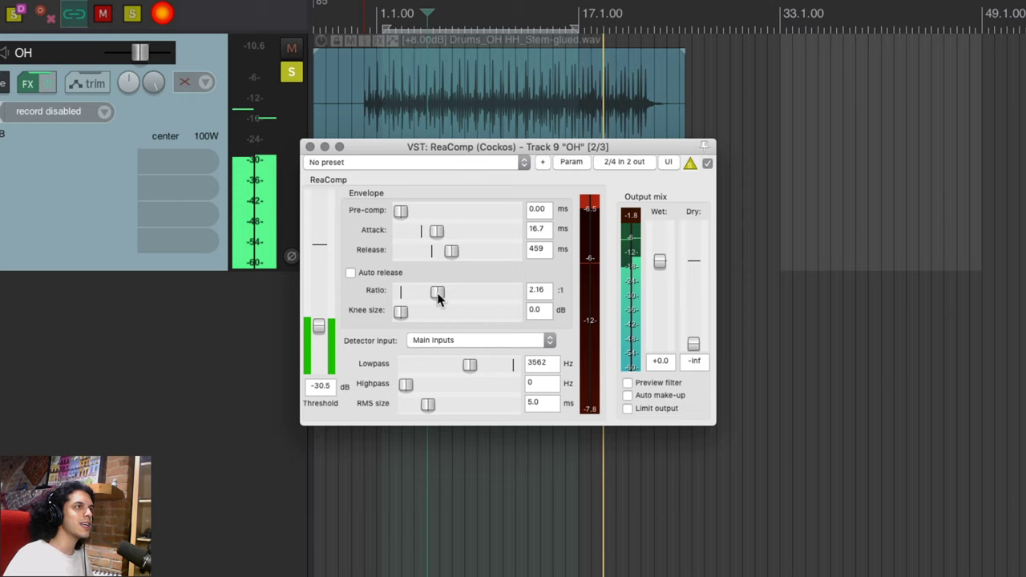
{"action": "left_click_drag", "start_coordinate": [437, 293], "coordinate": [435, 293]}
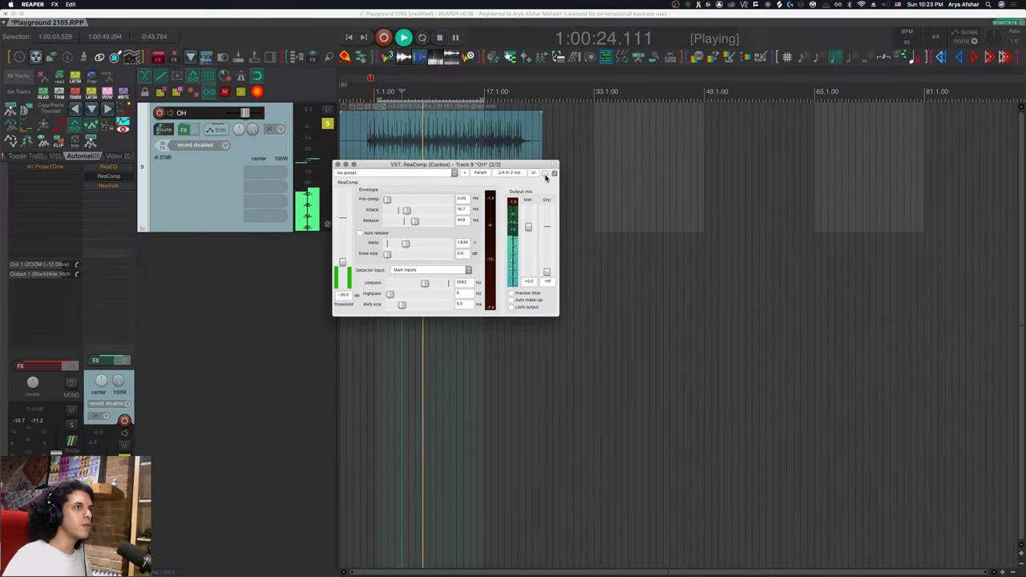
Stop playback, close ReaComp and bring up the OH track's ReaEQ
{"action": "key", "text": "space"}
{"action": "left_click", "coordinate": [337, 164]}
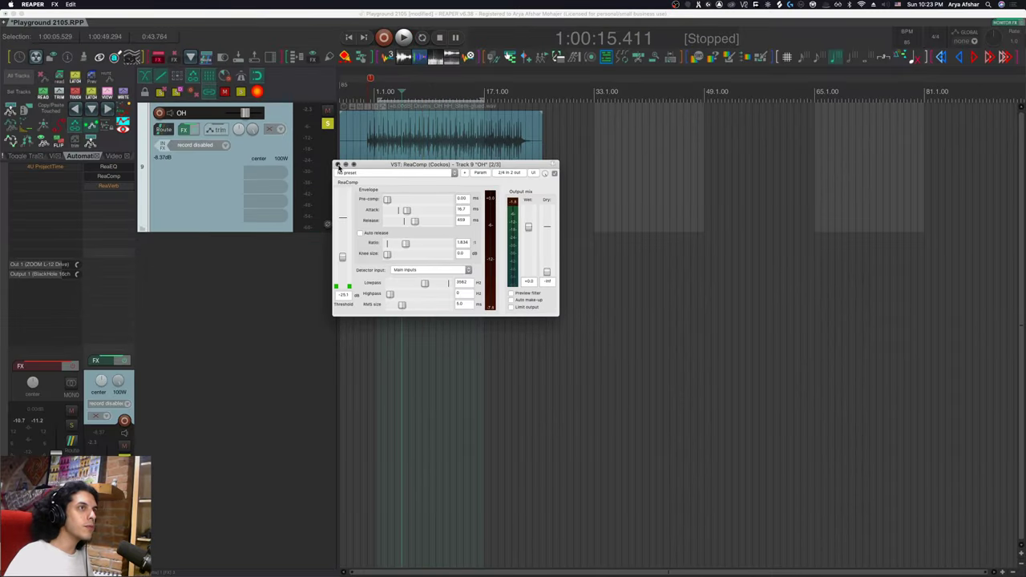
{"action": "left_click", "coordinate": [119, 167]}
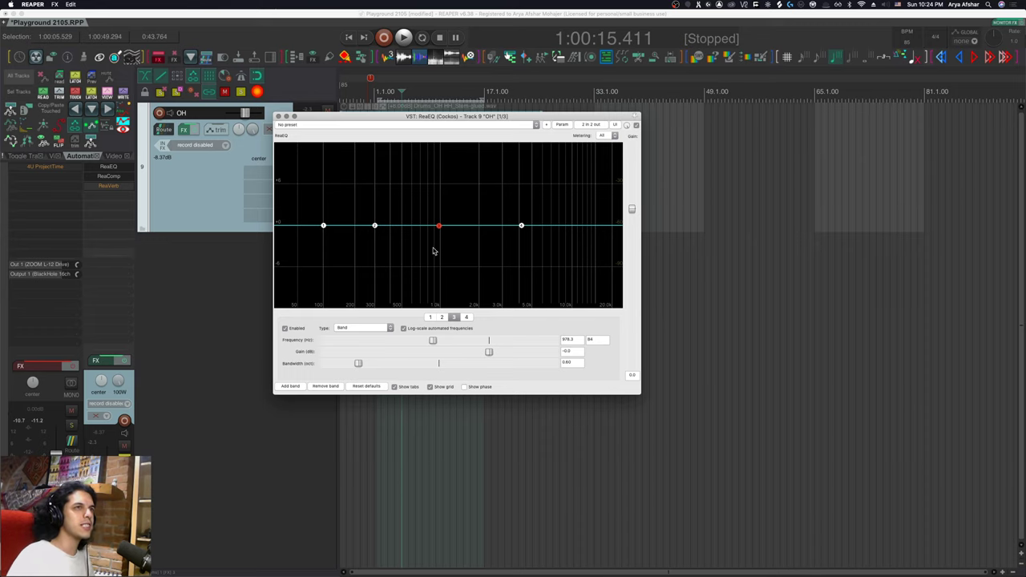
Trial a 3.1 dB band 3 cut, a 3.9 dB band 3 boost and a -1.4 dB band 4 shelf in ReaEQ
{"action": "left_click_drag", "start_coordinate": [479, 352], "coordinate": [473, 352]}
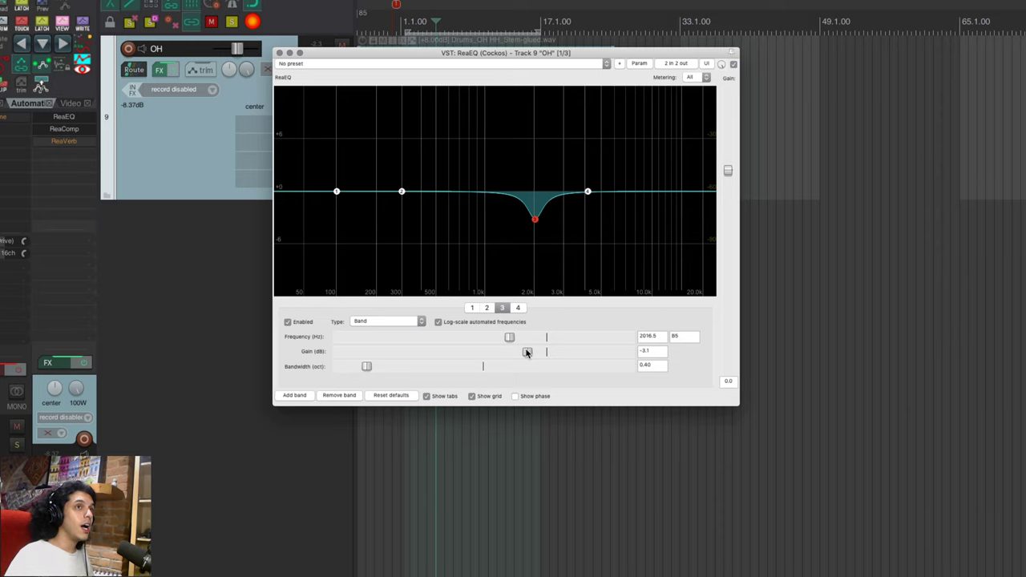
{"action": "double_click", "coordinate": [527, 353]}
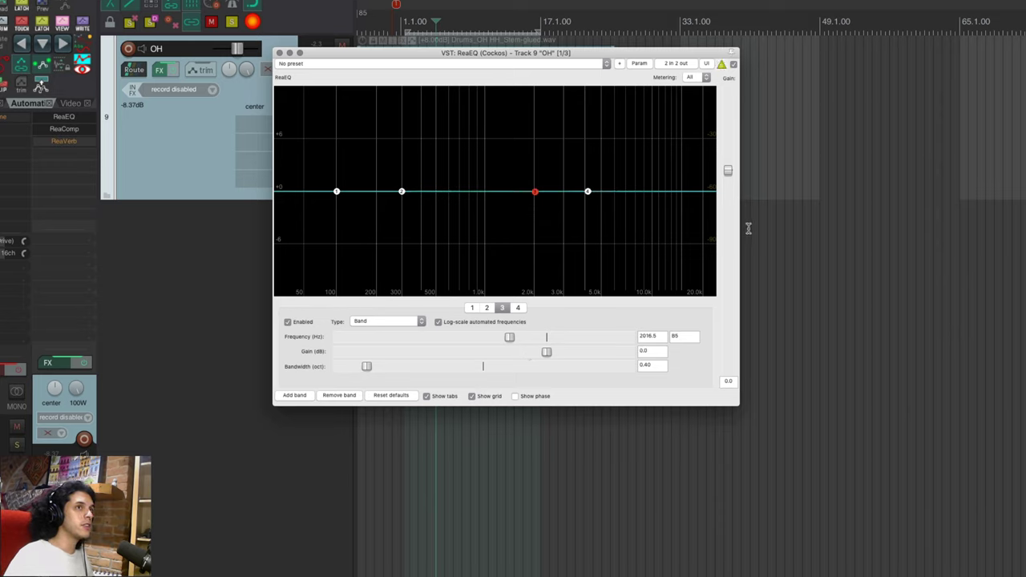
{"action": "key", "text": "space"}
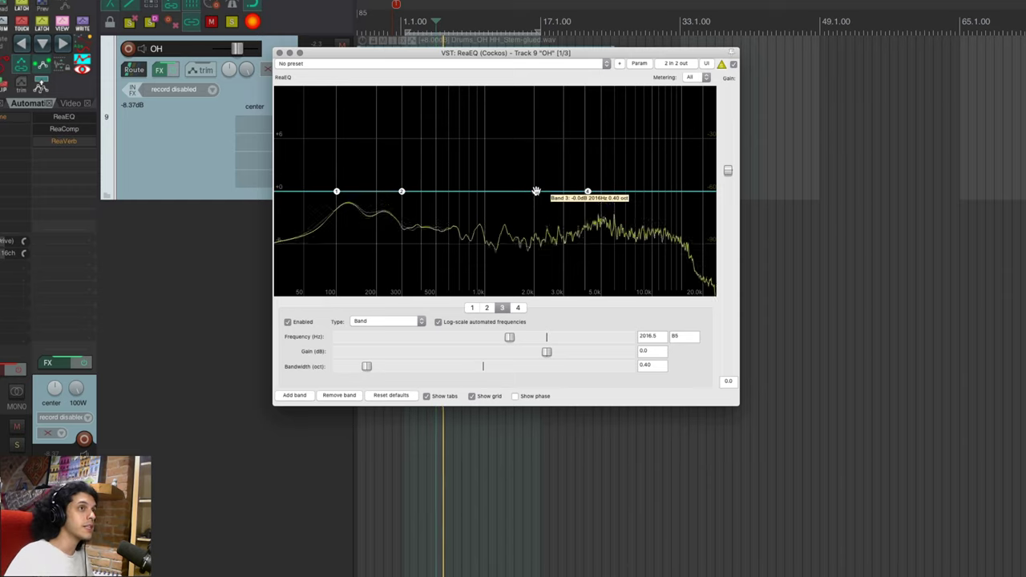
{"action": "left_click_drag", "start_coordinate": [537, 192], "coordinate": [529, 153]}
{"action": "left_click_drag", "start_coordinate": [588, 193], "coordinate": [585, 209]}
{"action": "key", "text": "space"}
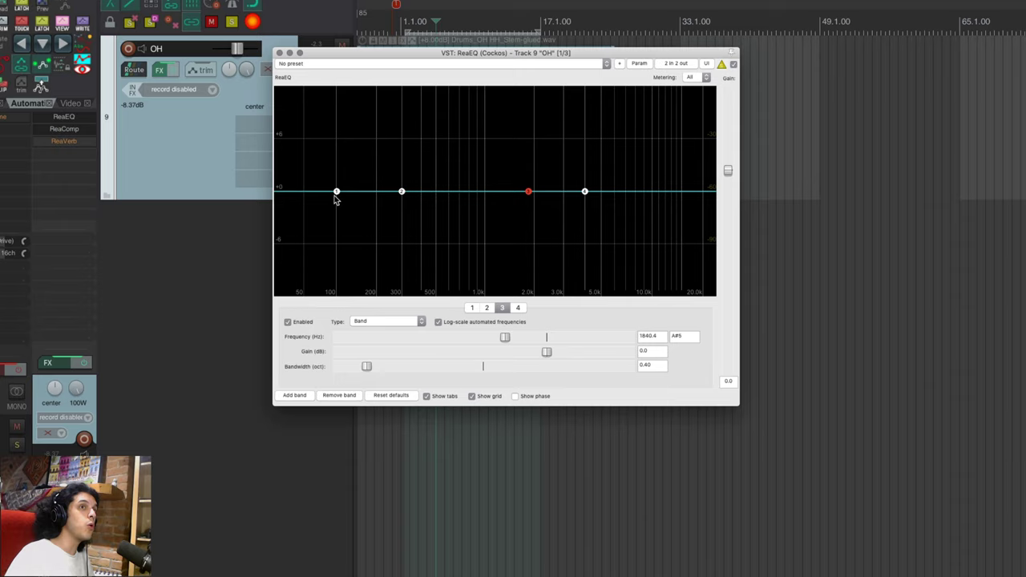
Shape a ReaEQ band 1 low-shelf cut around 184 Hz, deepening it to -8.7 dB while listening
{"action": "key", "text": "space"}
{"action": "left_click_drag", "start_coordinate": [338, 191], "coordinate": [367, 245]}
{"action": "scroll", "coordinate": [367, 245], "scroll_direction": "down", "scroll_amount": 8}
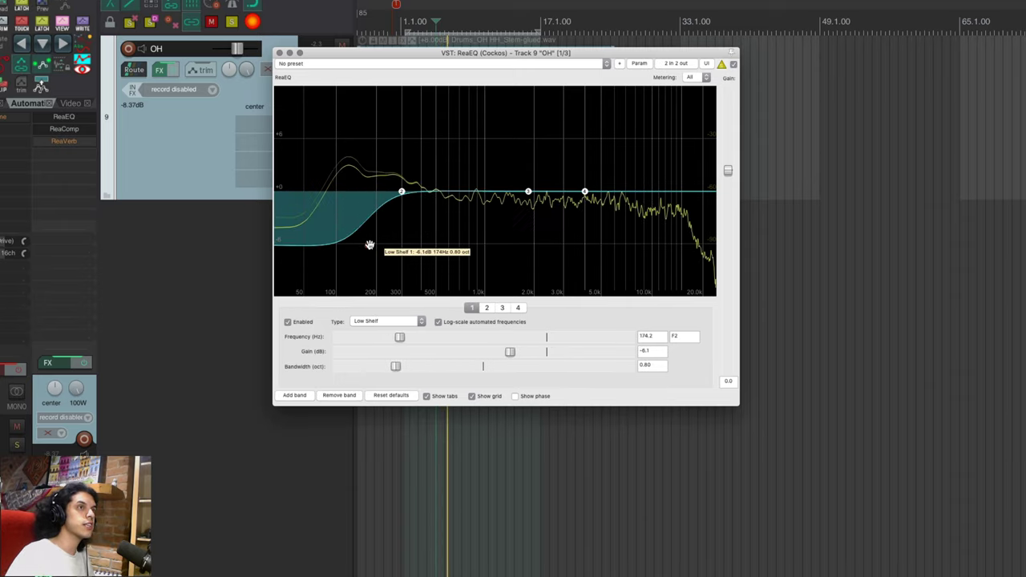
{"action": "key", "text": "space"}
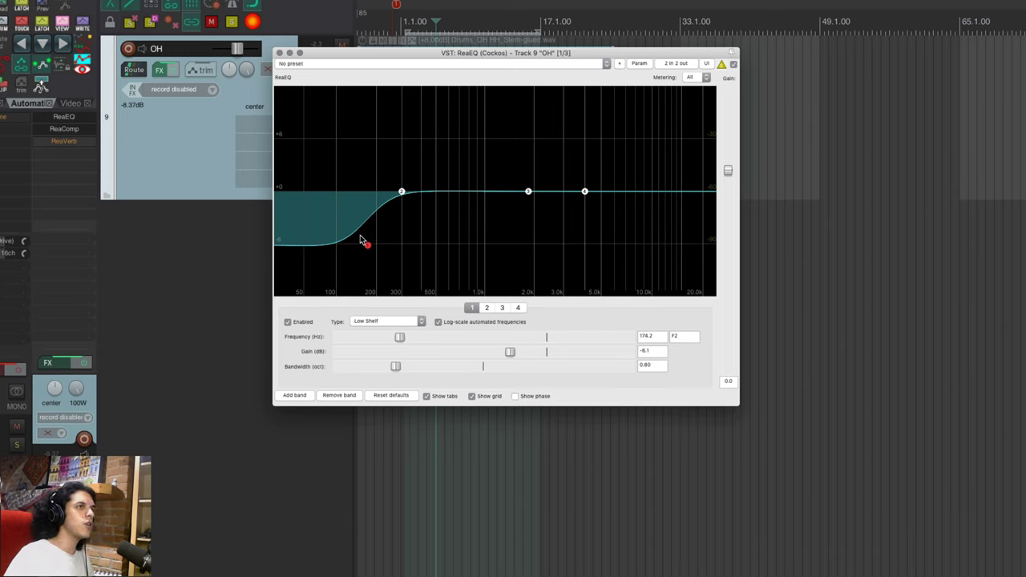
{"action": "key", "text": "space"}
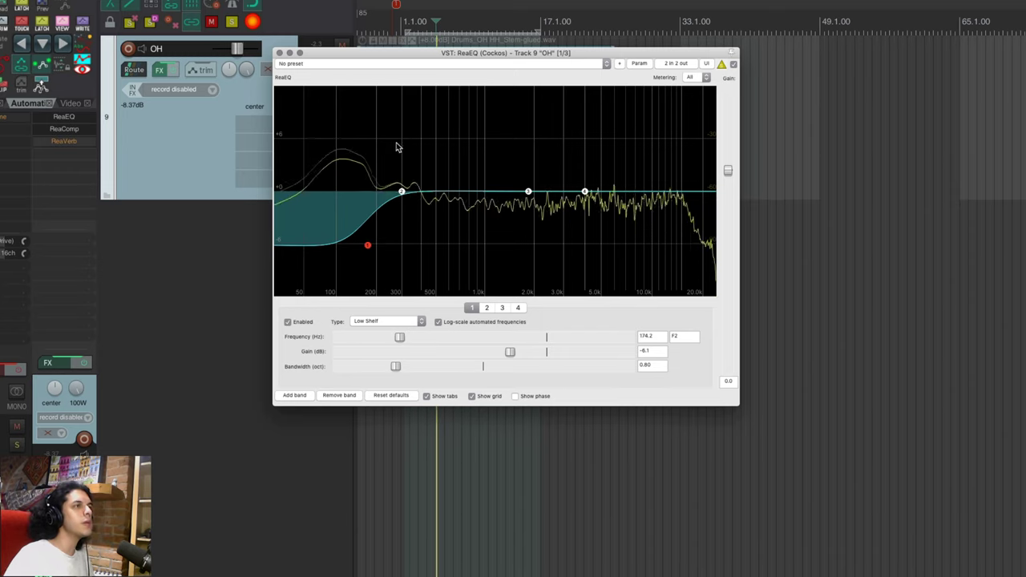
{"action": "left_click_drag", "start_coordinate": [366, 245], "coordinate": [351, 244]}
{"action": "scroll", "coordinate": [350, 244], "scroll_direction": "down", "scroll_amount": 5}
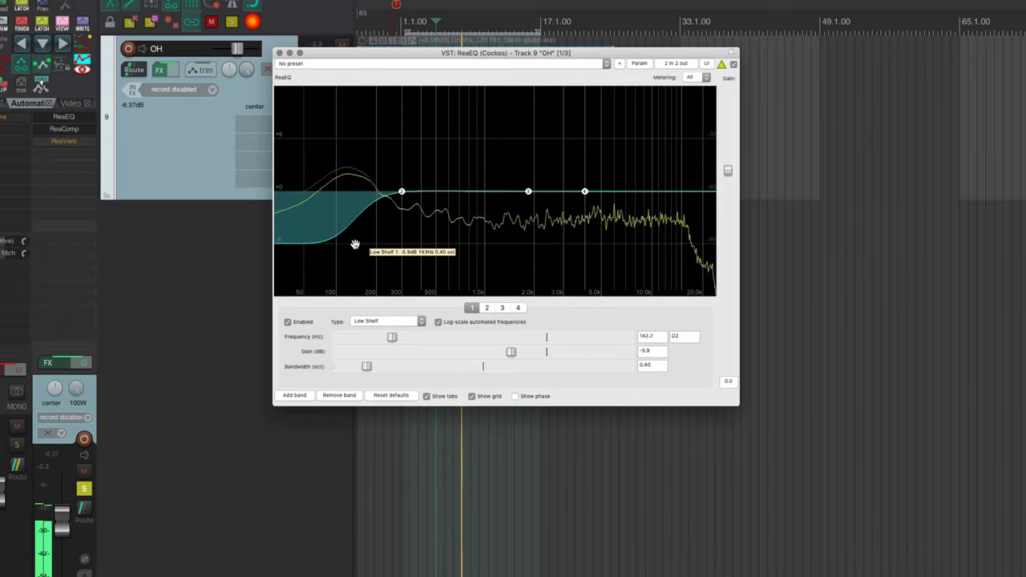
{"action": "left_click_drag", "start_coordinate": [360, 248], "coordinate": [360, 268]}
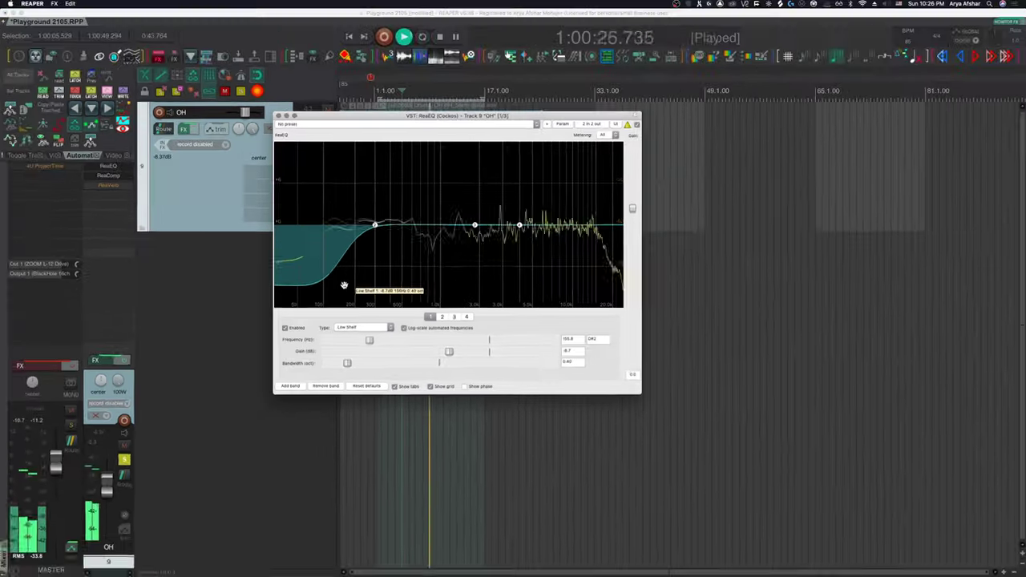
{"action": "key", "text": "space"}
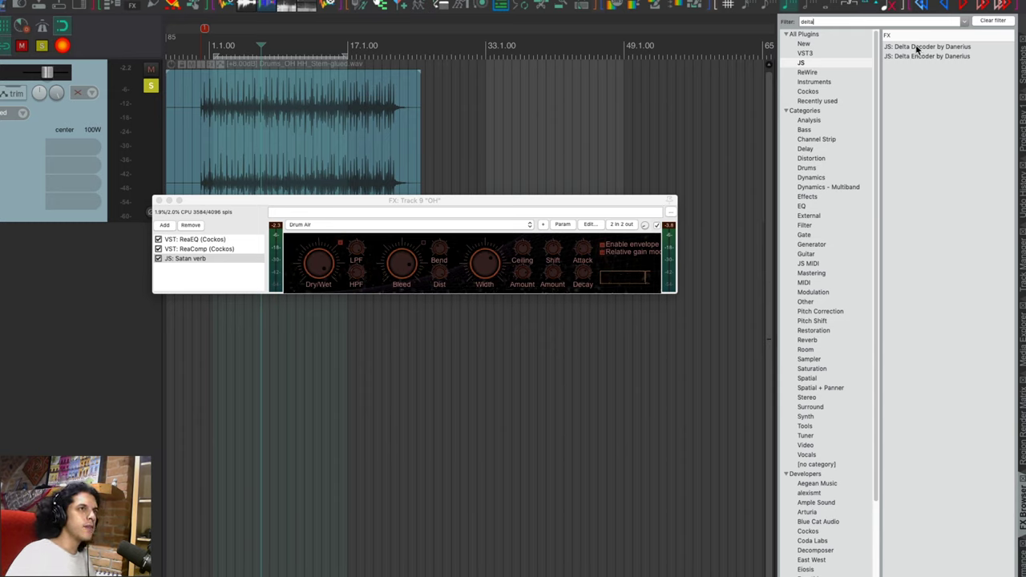
Add both Delta Decoder and Delta Encoder JS plugins to the OH FX chain
{"action": "right_click", "coordinate": [916, 49]}
{"action": "left_click", "coordinate": [878, 75]}
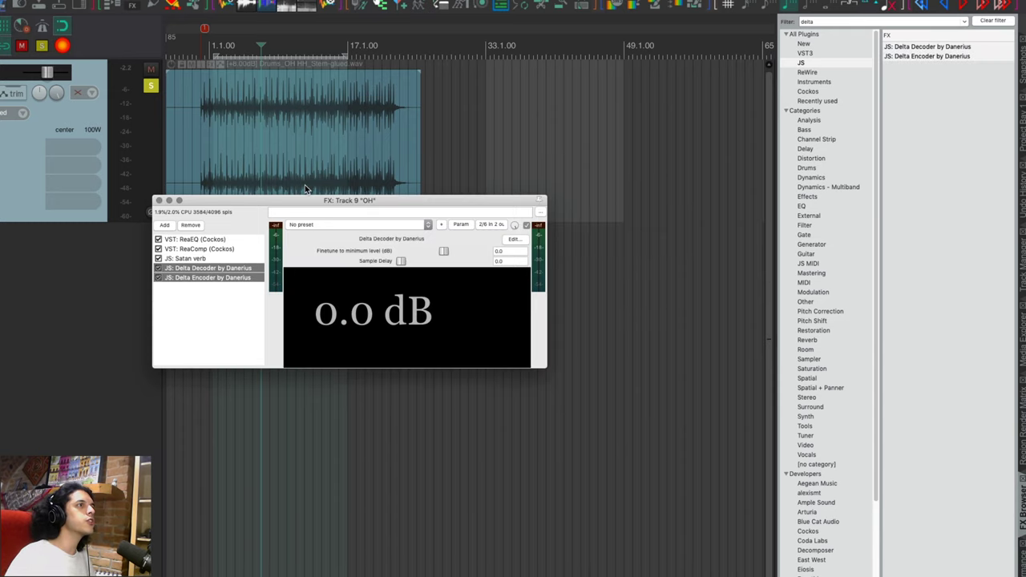
{"action": "left_click", "coordinate": [212, 277]}
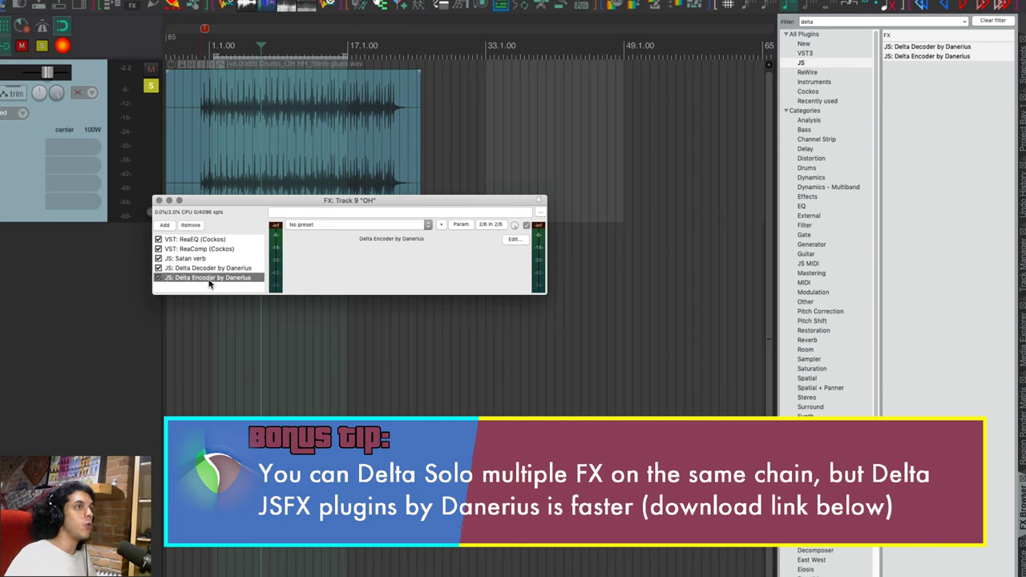
Move Delta Encoder to the chain's top, review each plugin, enable Delta Decoder, and play
{"action": "left_click_drag", "start_coordinate": [210, 240], "coordinate": [175, 245]}
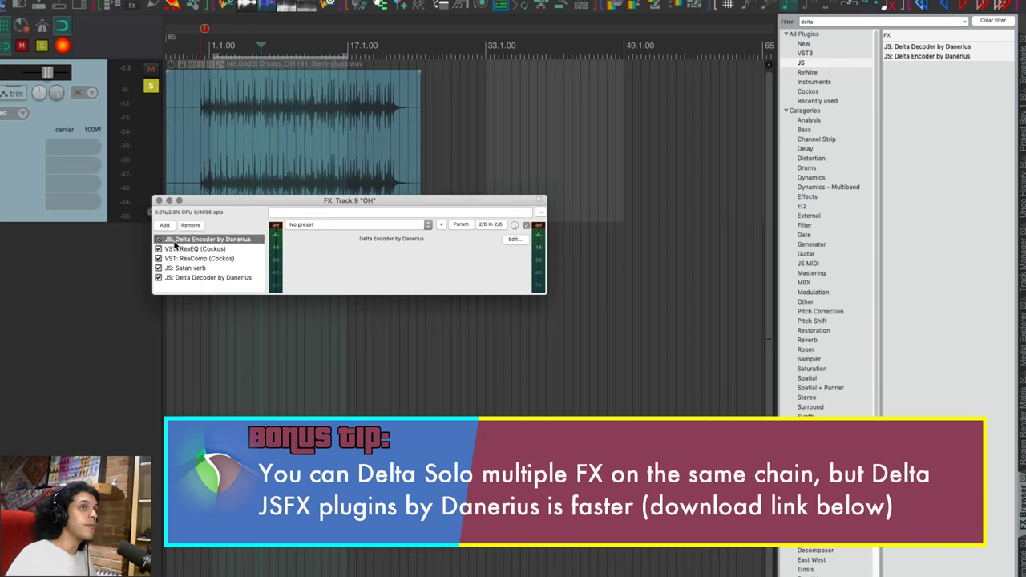
{"action": "left_click", "coordinate": [205, 278]}
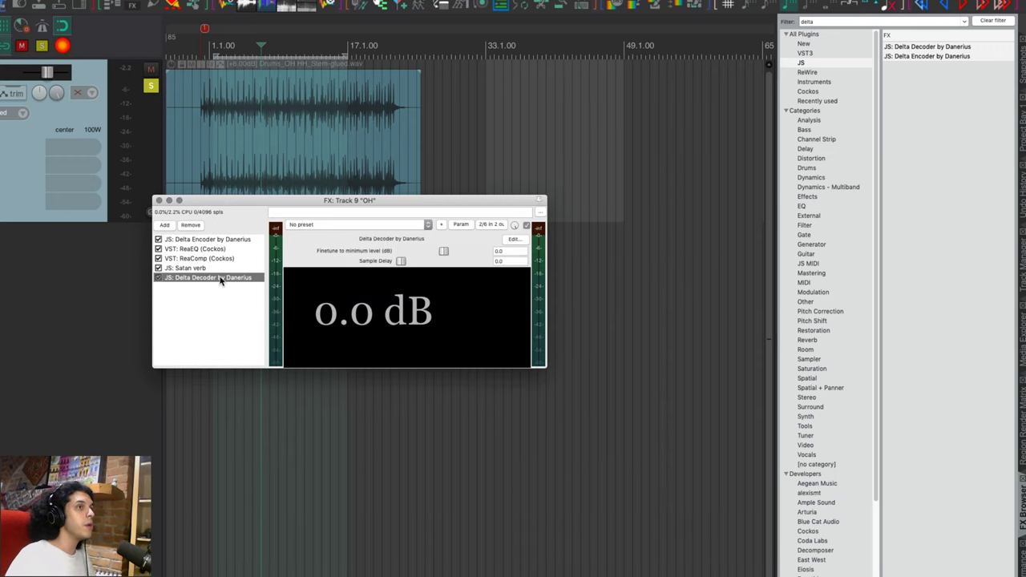
{"action": "left_click", "coordinate": [194, 250]}
{"action": "left_click", "coordinate": [204, 259]}
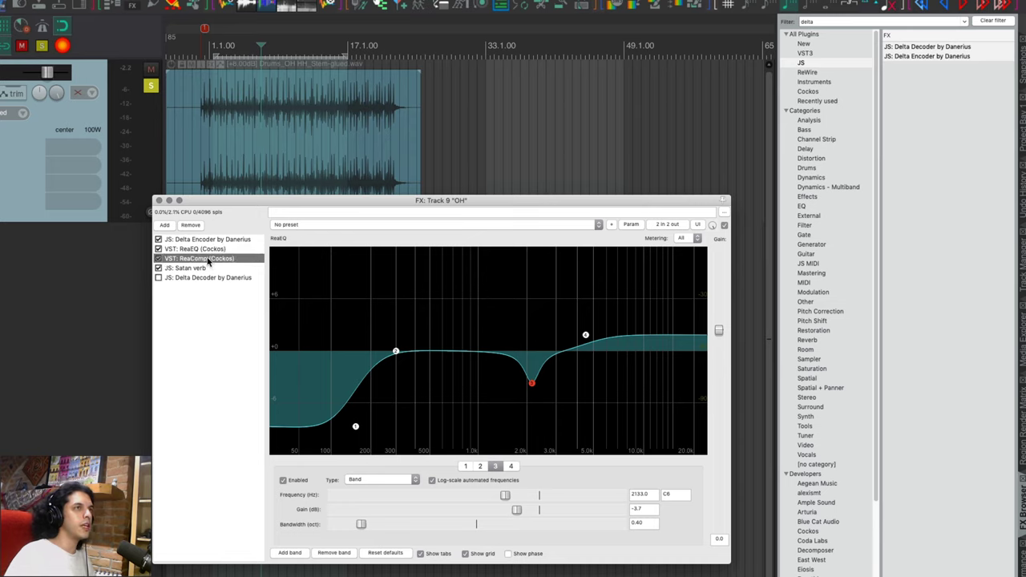
{"action": "left_click", "coordinate": [184, 269]}
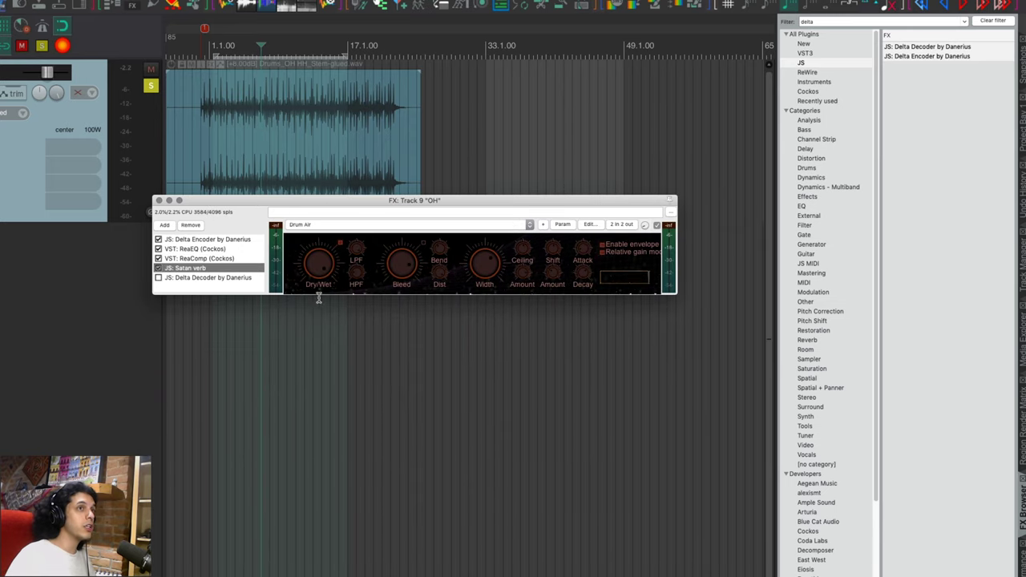
{"action": "left_click", "coordinate": [158, 278]}
{"action": "key", "text": "space"}
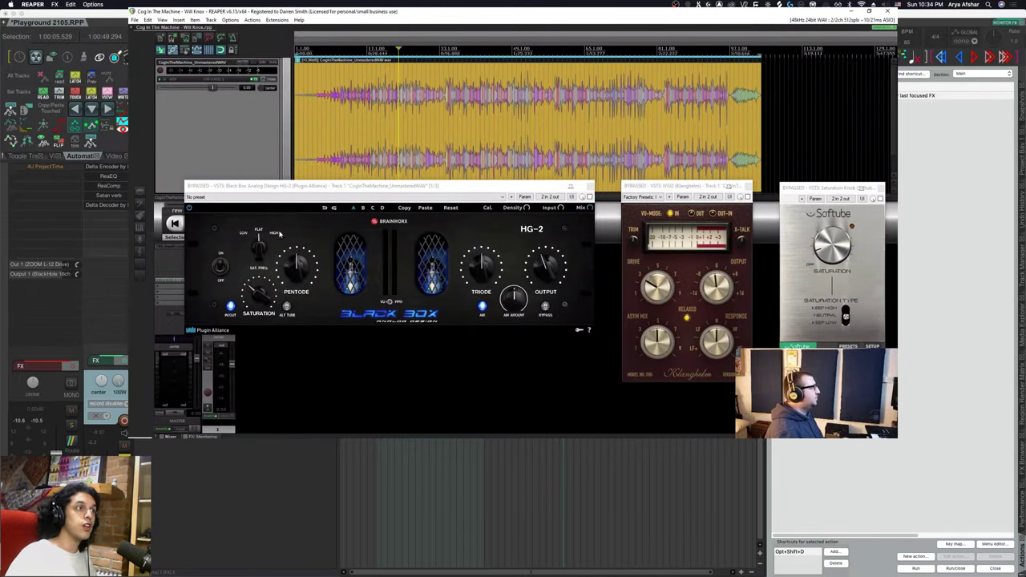
{"action": "left_click", "coordinate": [260, 297]}
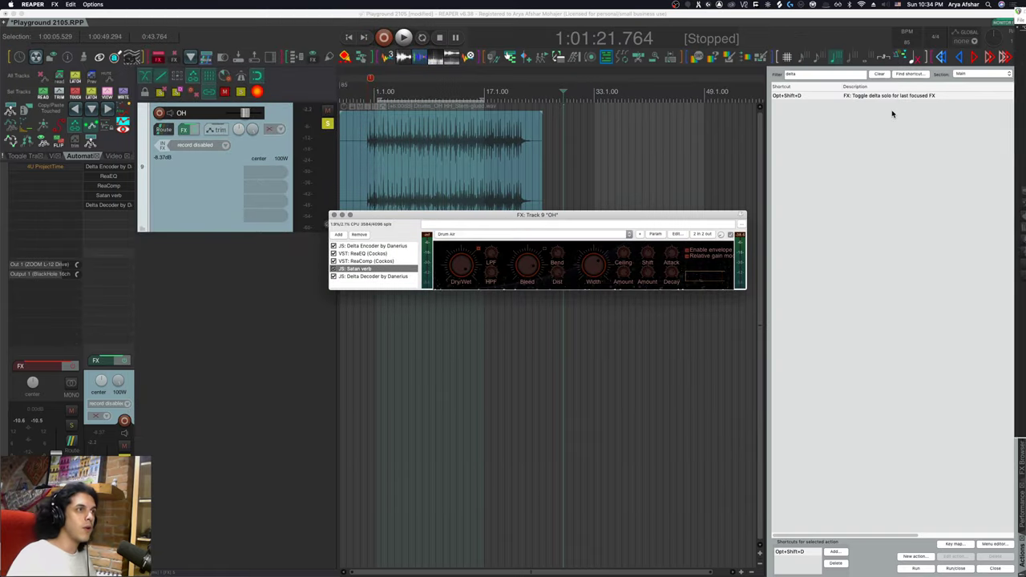